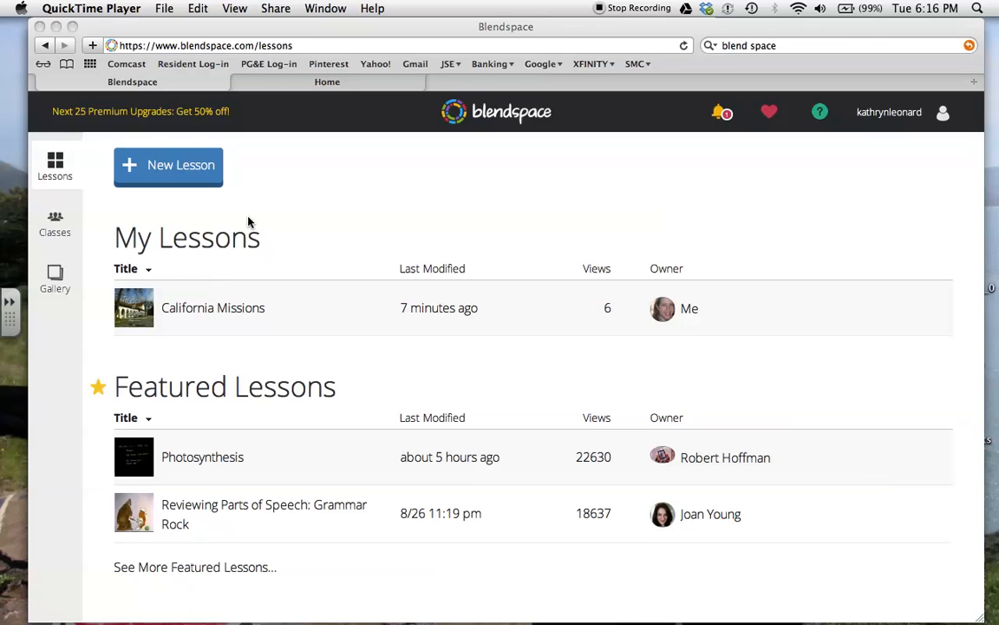
Create a new lesson on the topic "California Missions"
{"action": "left_click", "coordinate": [164, 176]}
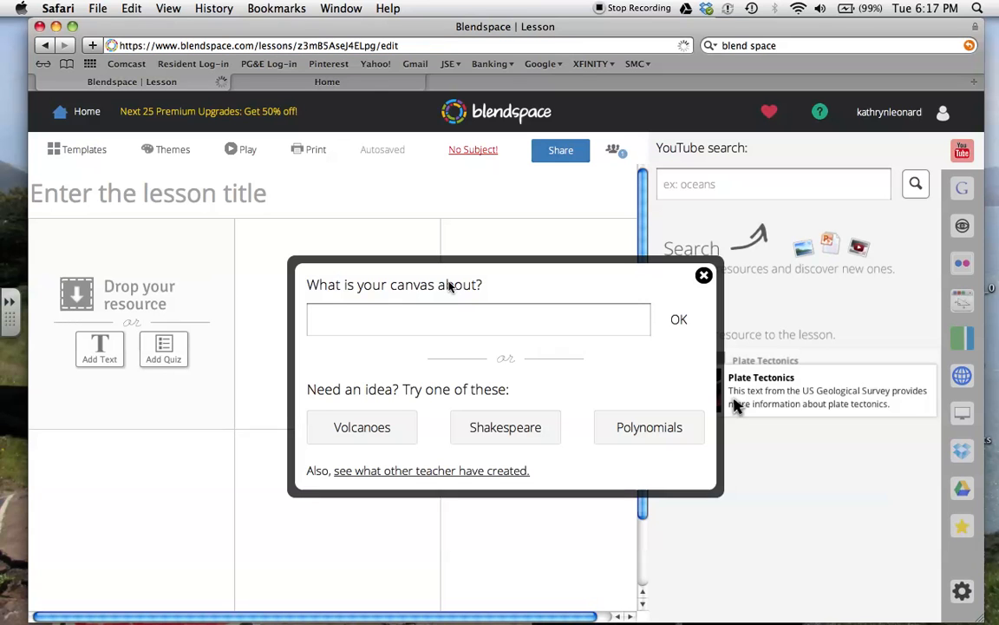
{"action": "left_click", "coordinate": [370, 318]}
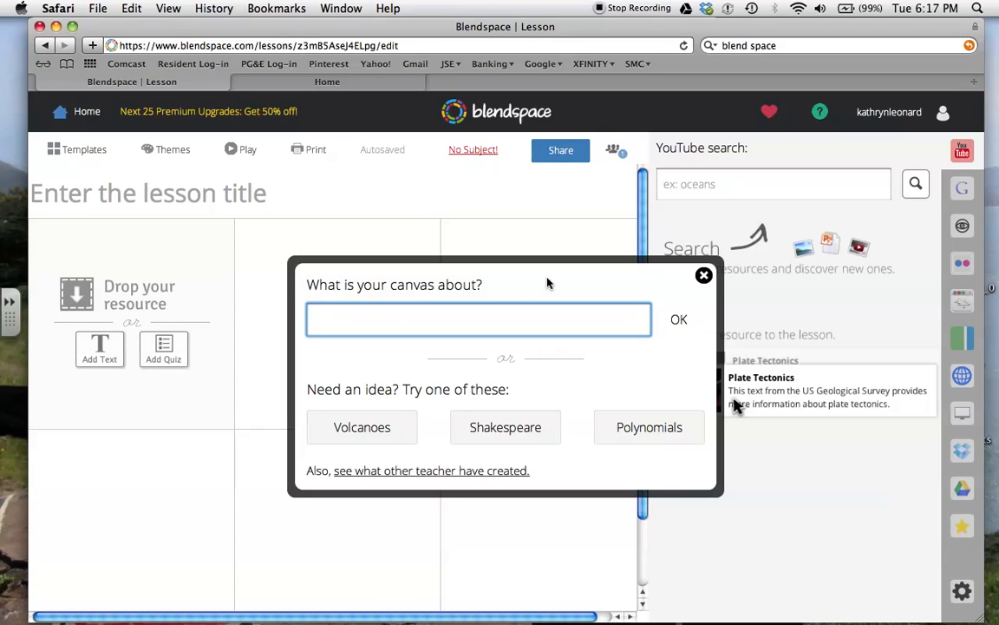
{"action": "type", "text": "California Missions"}
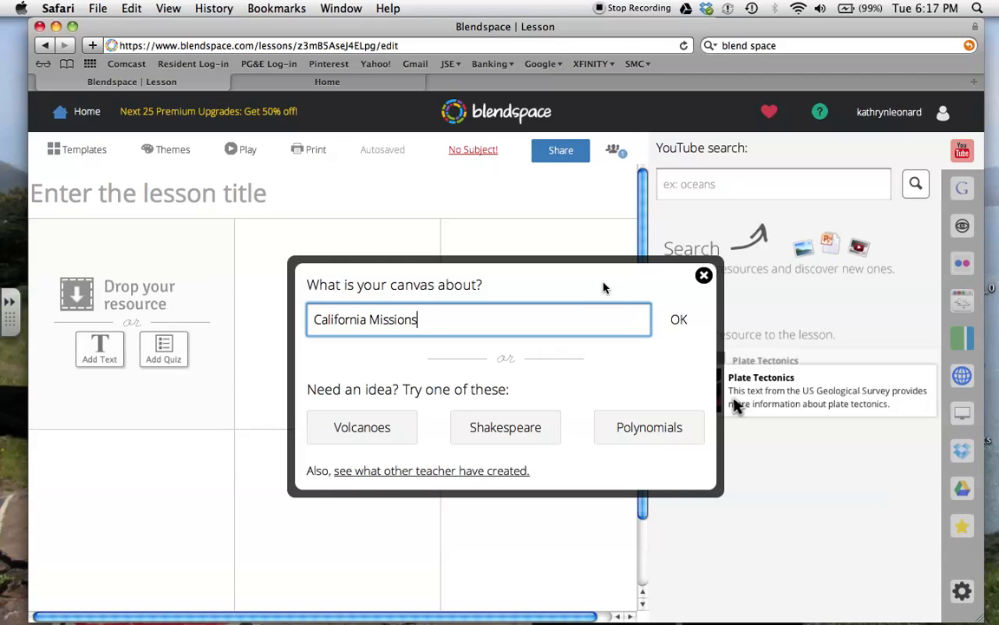
{"action": "left_click", "coordinate": [676, 320]}
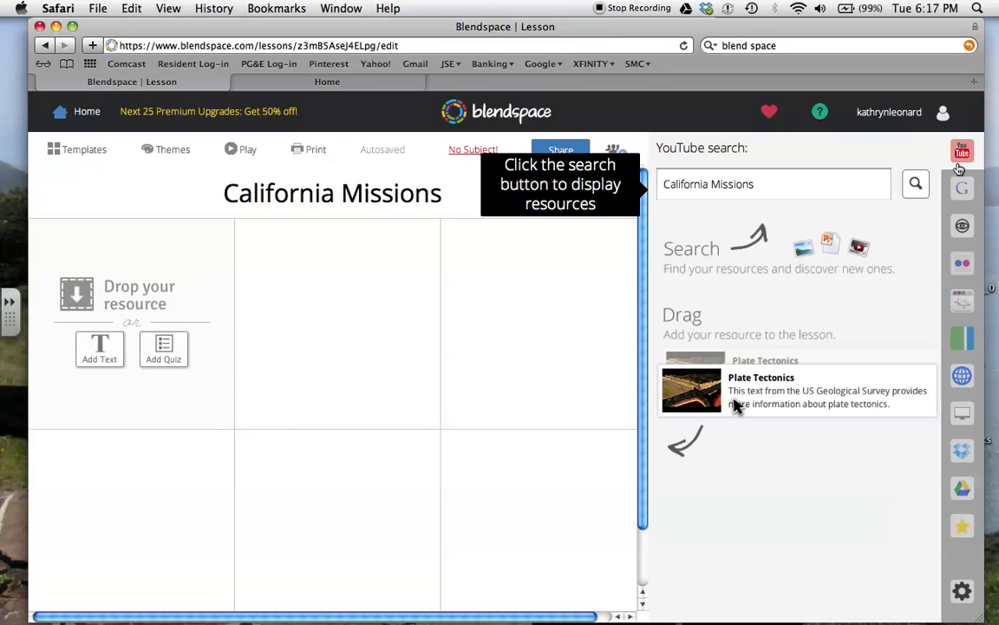
Preview the Mission Locations map from the Google image results and place it in the lesson's first cell
{"action": "left_click", "coordinate": [964, 191]}
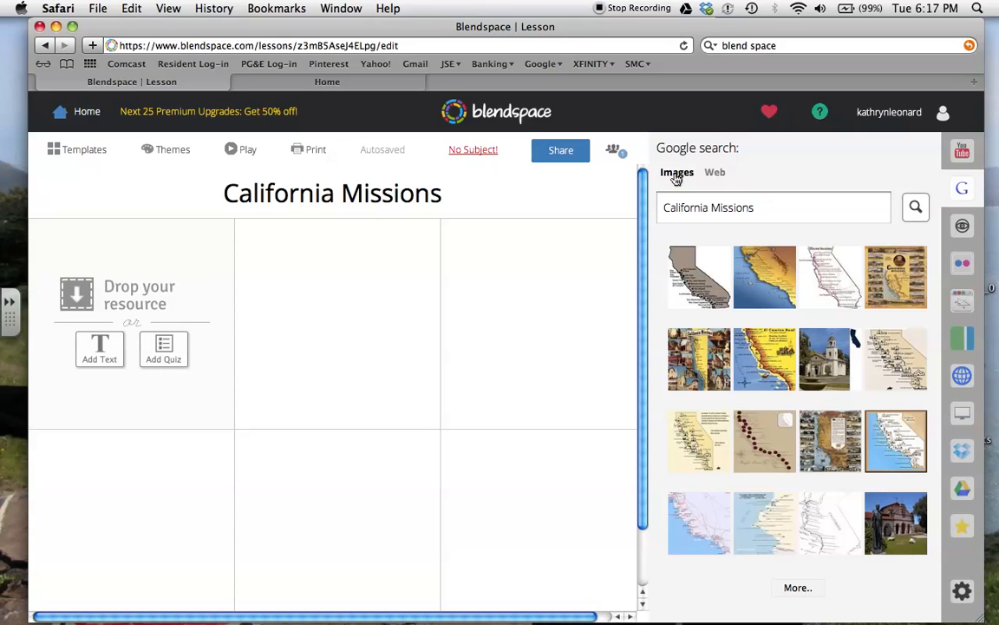
{"action": "left_click", "coordinate": [714, 173]}
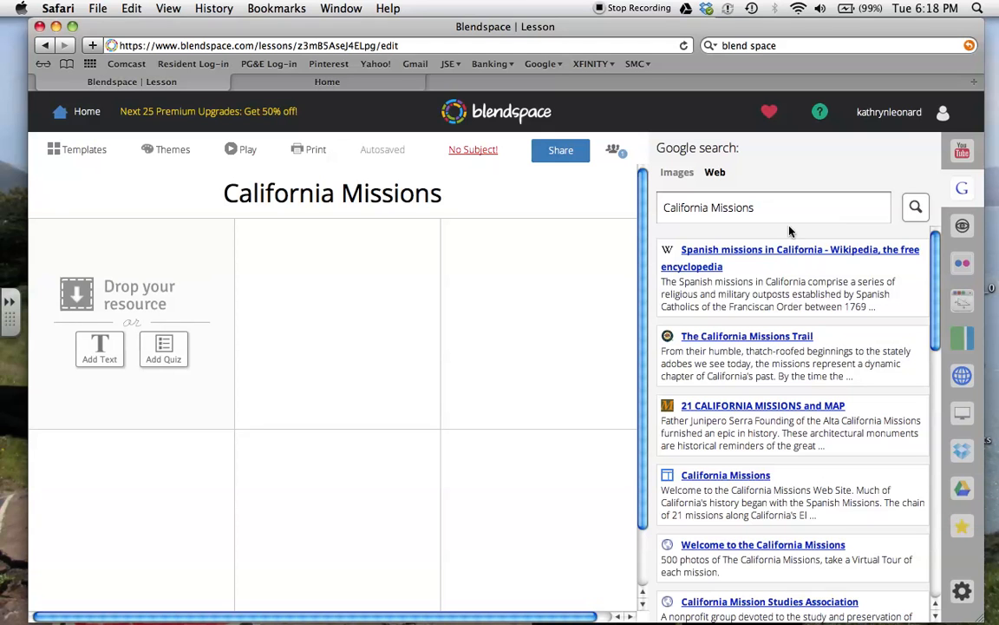
{"action": "left_click", "coordinate": [677, 172]}
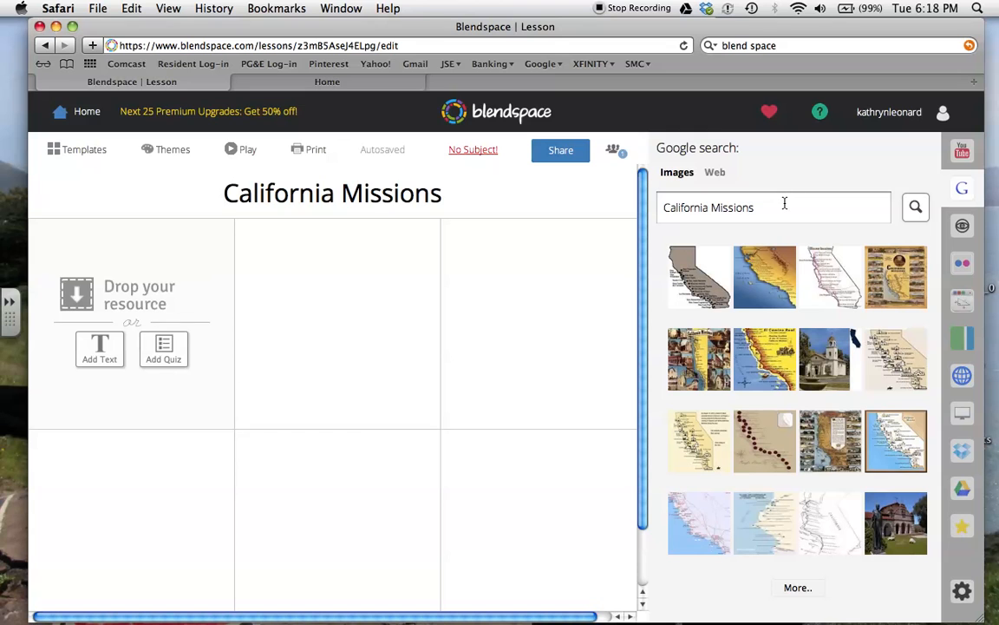
{"action": "mouse_move", "coordinate": [830, 272]}
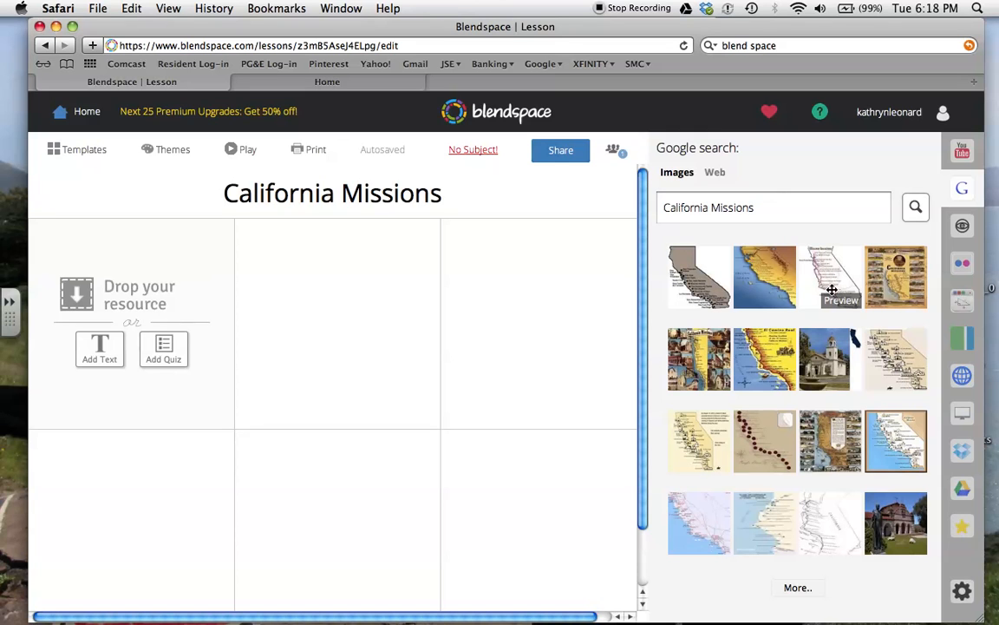
{"action": "left_click", "coordinate": [835, 300]}
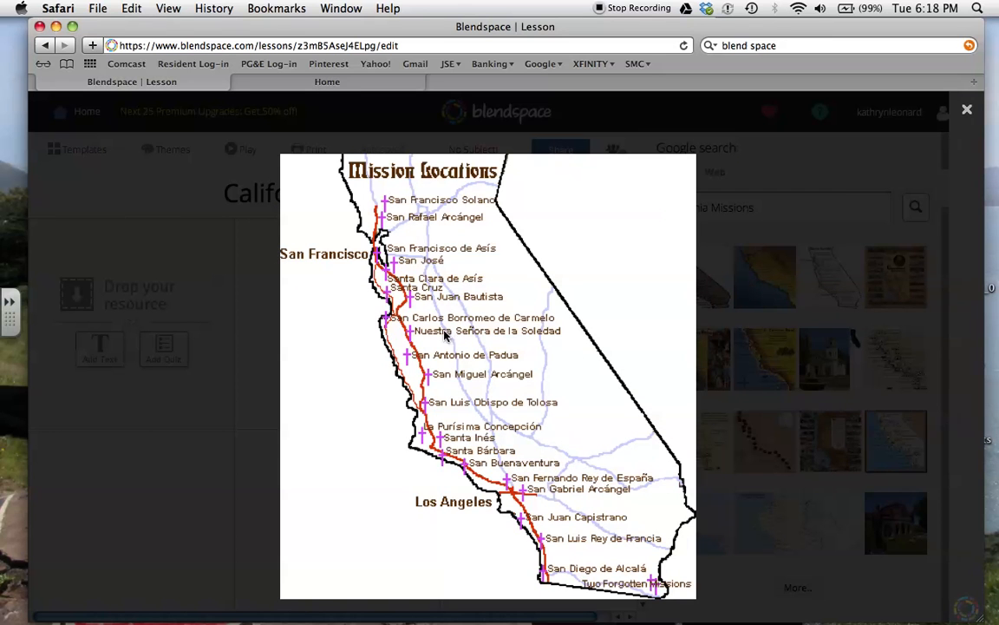
{"action": "left_click", "coordinate": [748, 184]}
{"action": "mouse_move", "coordinate": [831, 265]}
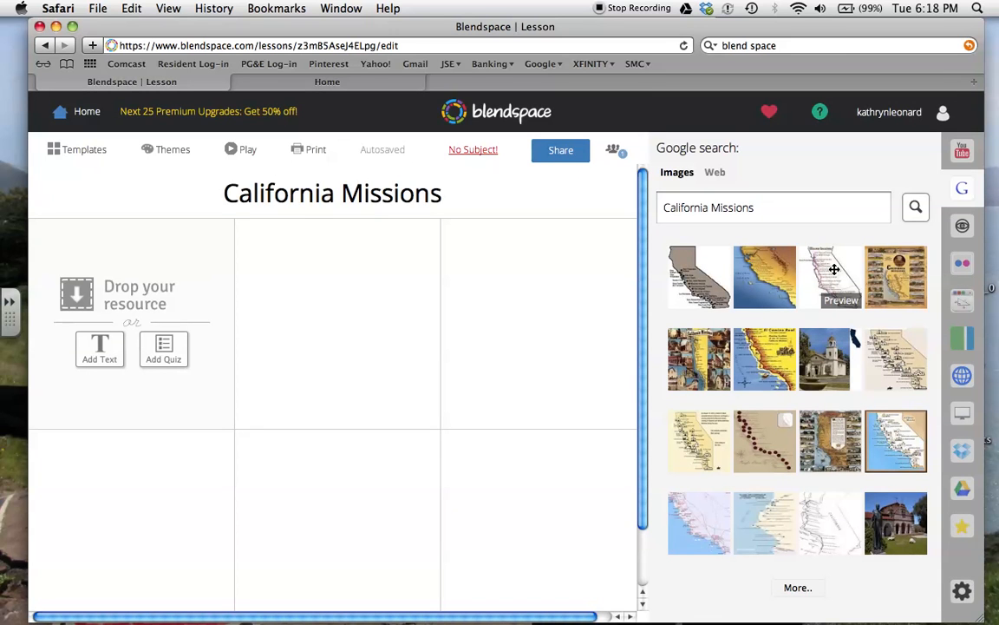
{"action": "left_click_drag", "start_coordinate": [833, 270], "coordinate": [119, 291]}
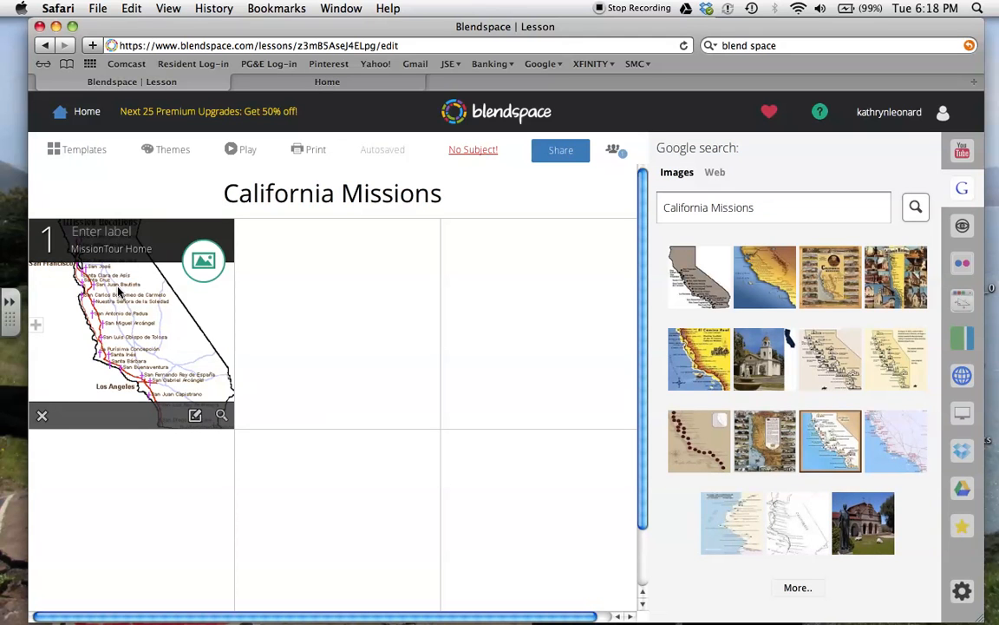
{"action": "scroll", "coordinate": [119, 291], "scroll_direction": "down", "scroll_amount": 2}
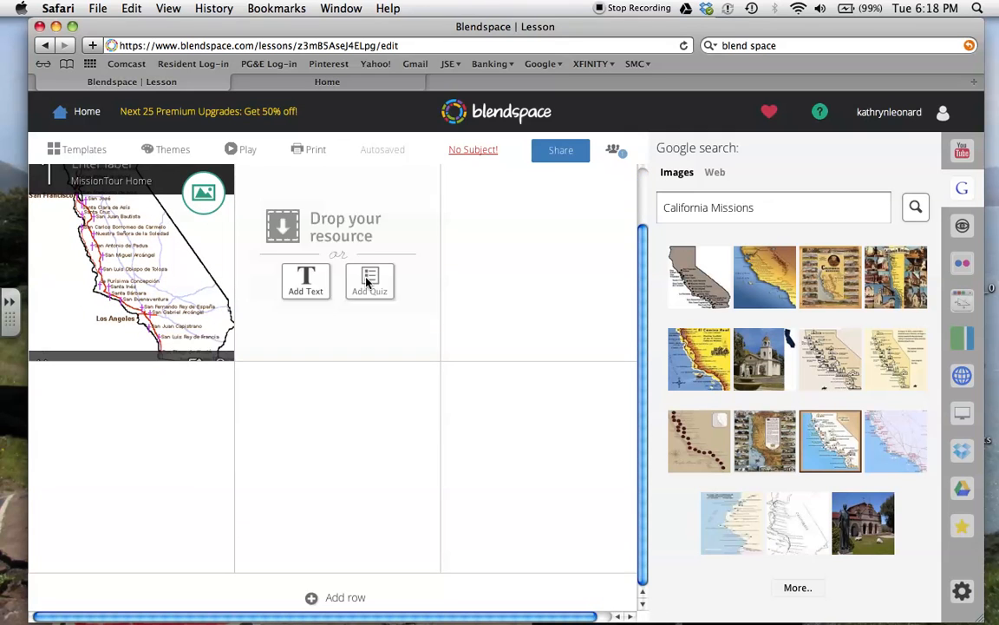
{"action": "left_click", "coordinate": [78, 151]}
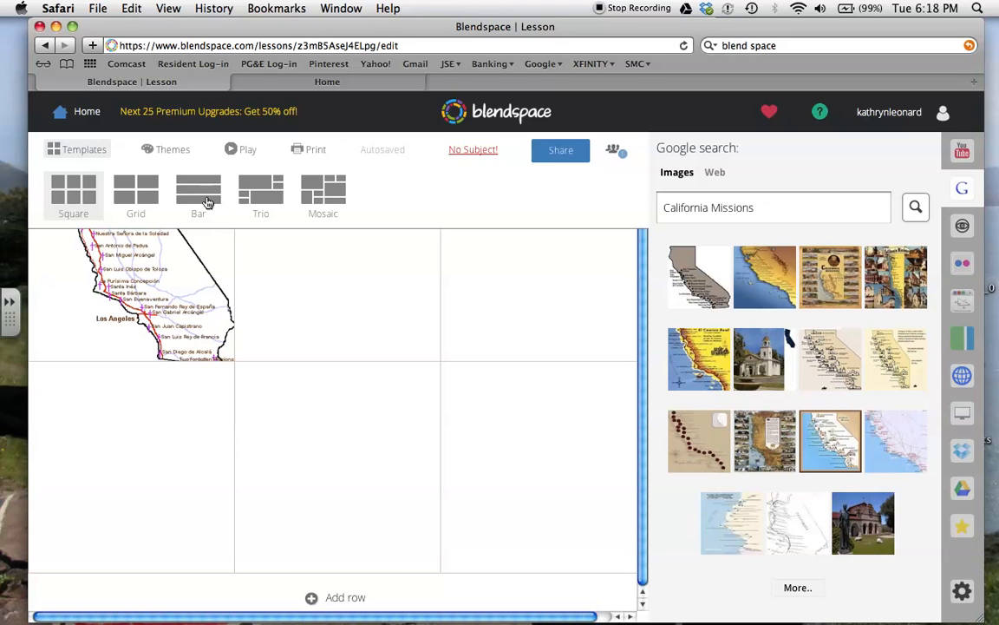
{"action": "left_click", "coordinate": [343, 194]}
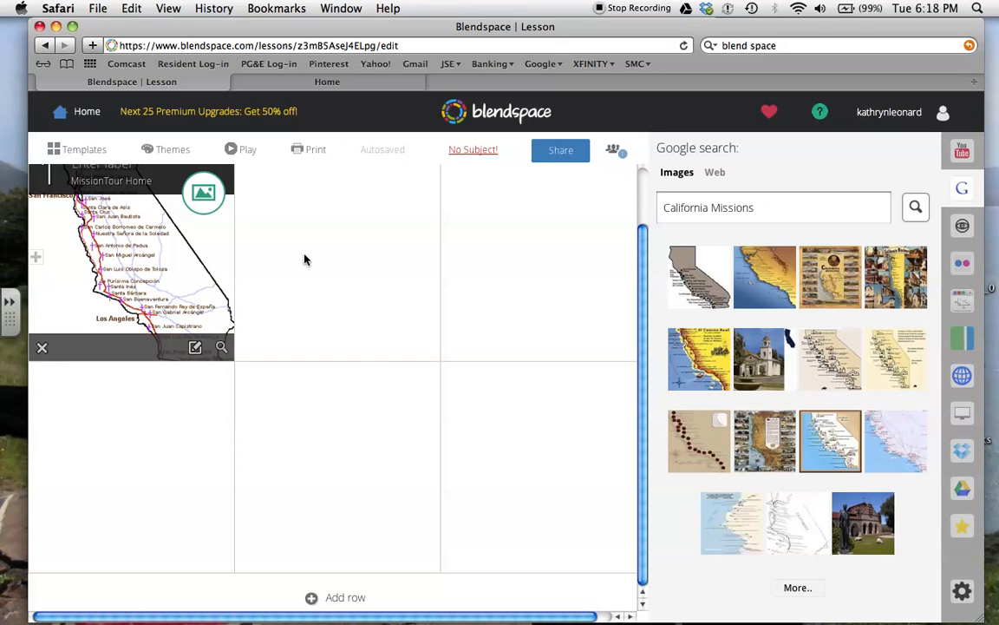
Find YouTube videos for California Missions and place "The Missions of California" video in the second cell
{"action": "left_click", "coordinate": [963, 149]}
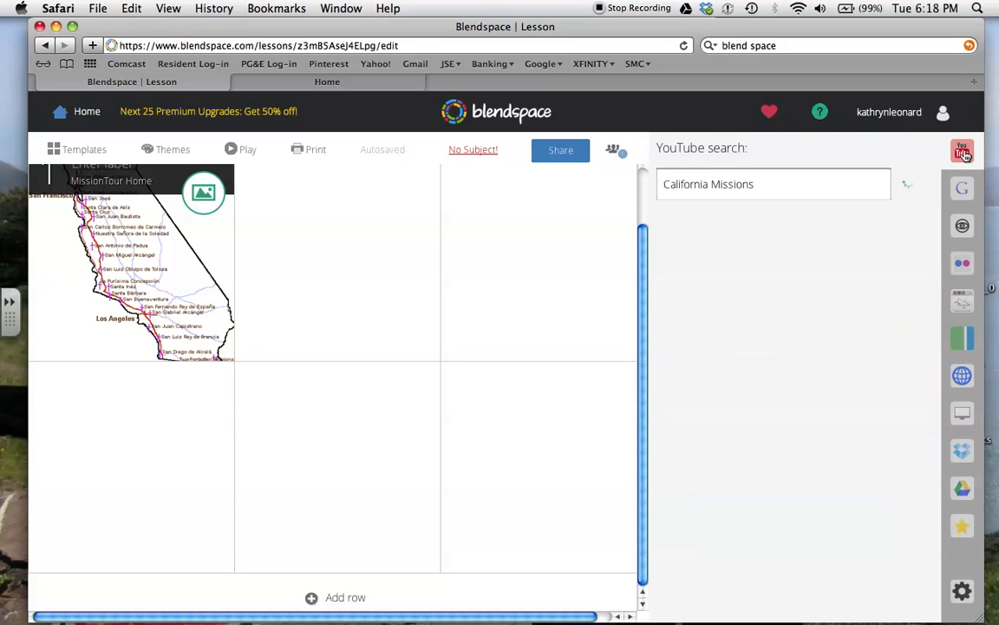
{"action": "left_click", "coordinate": [763, 184]}
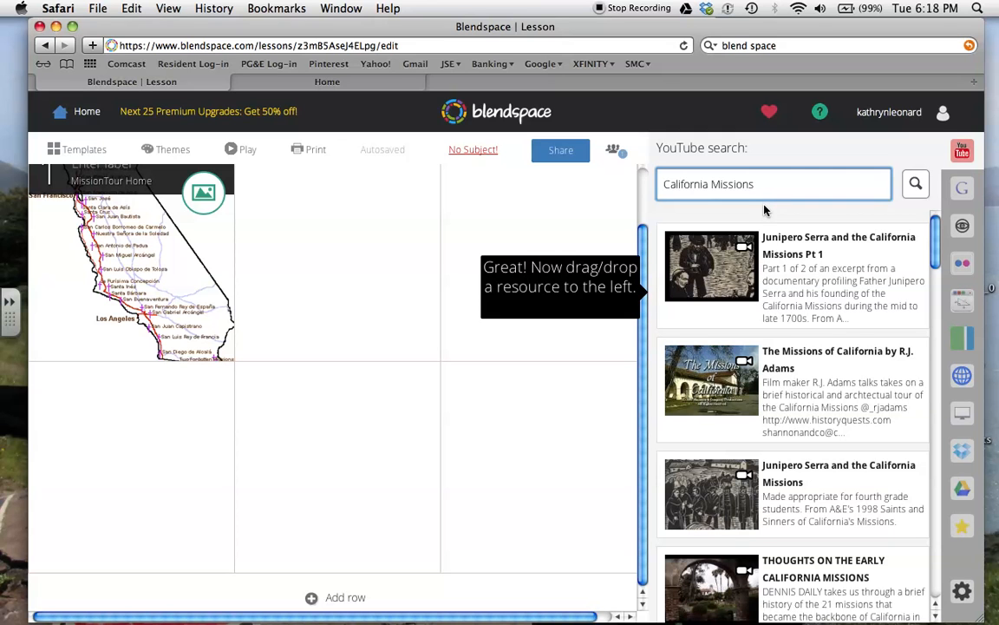
{"action": "mouse_move", "coordinate": [833, 382]}
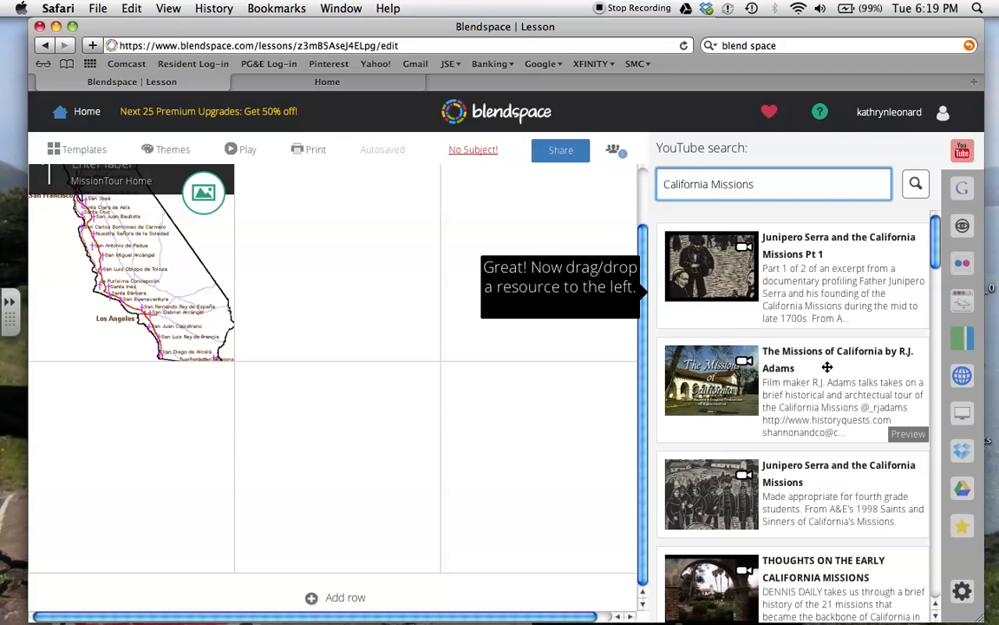
{"action": "left_click_drag", "start_coordinate": [826, 367], "coordinate": [379, 220]}
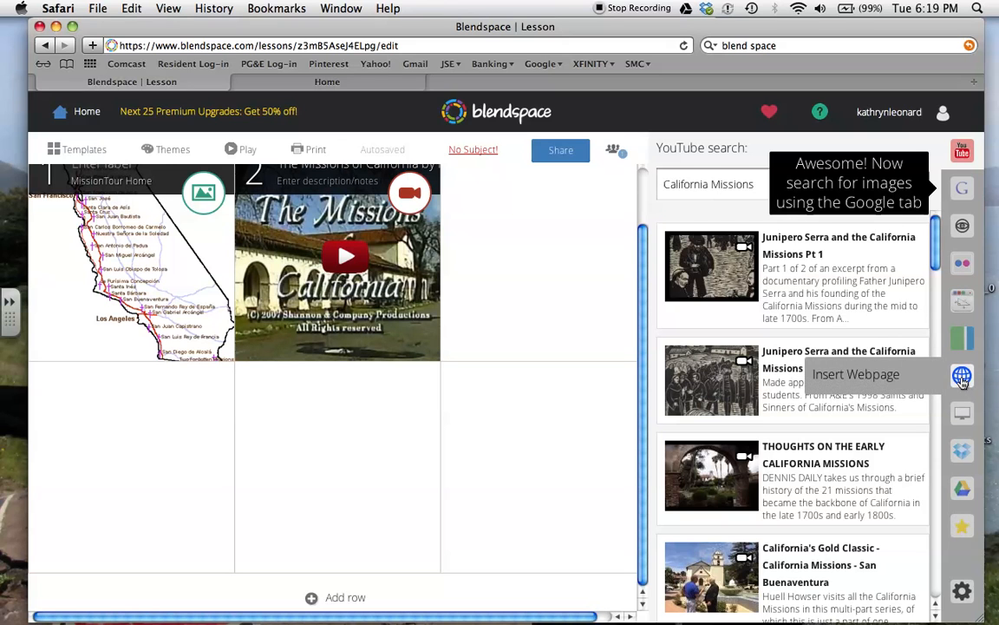
Search the web for "estudiesweekly" in a new browser tab, open the eStudiesWeekly site and copy its address
{"action": "left_click", "coordinate": [963, 380]}
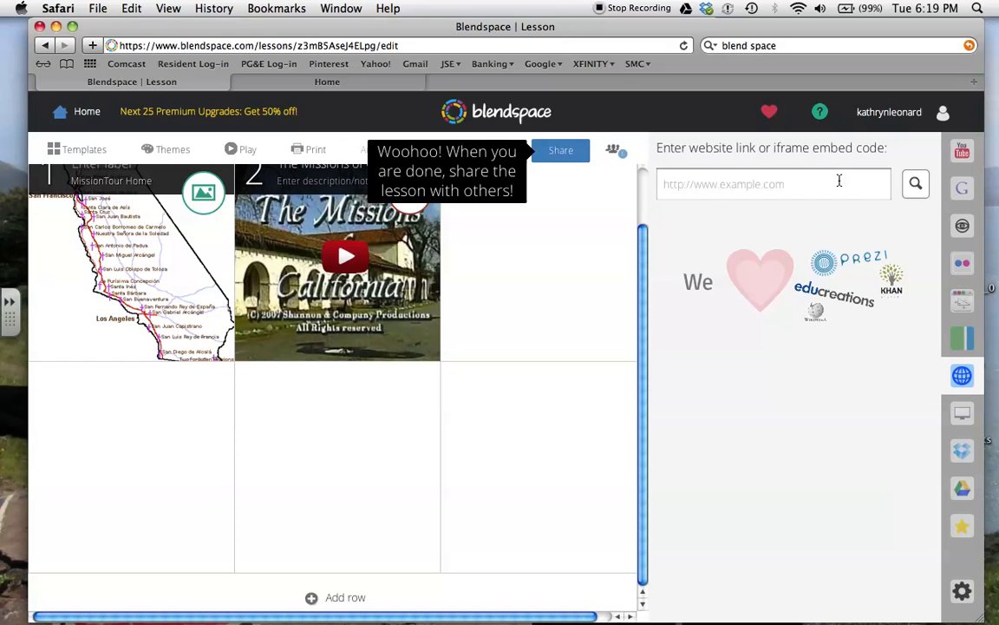
{"action": "key", "text": "super+t"}
{"action": "left_click", "coordinate": [746, 45]}
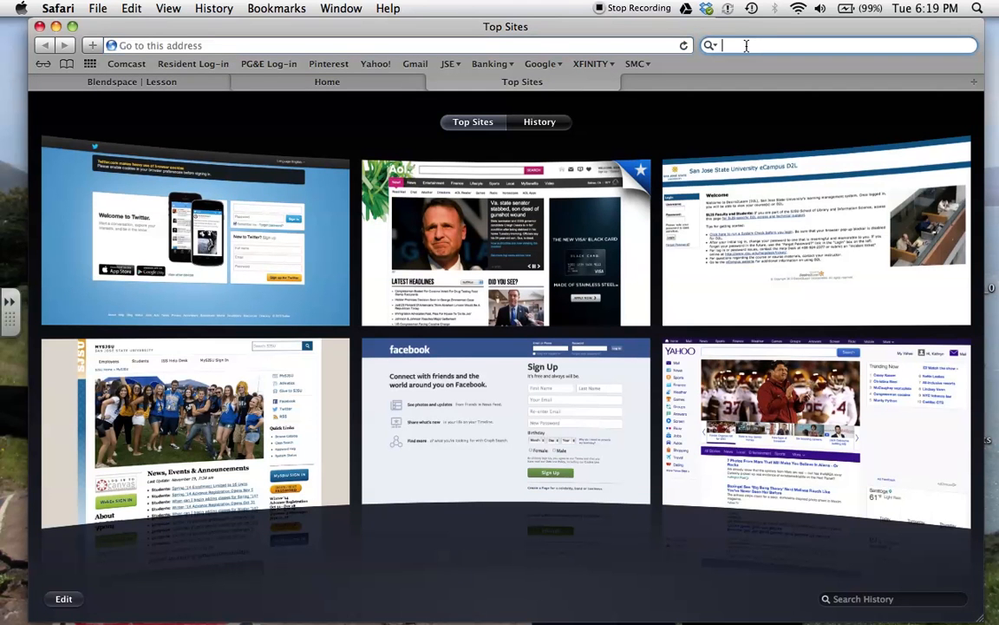
{"action": "type", "text": "estudiesweekly"}
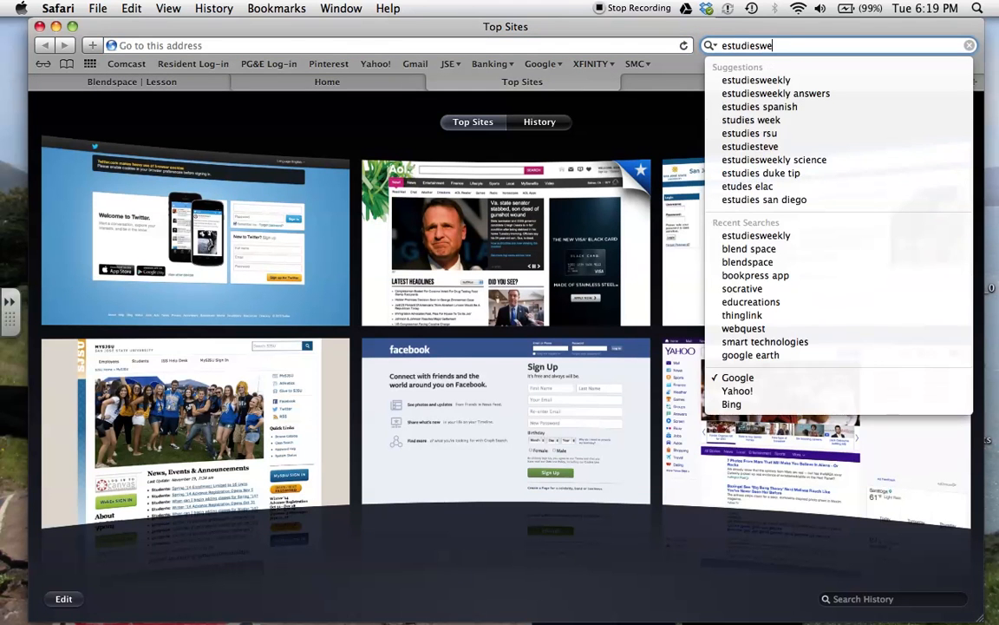
{"action": "key", "text": "Return"}
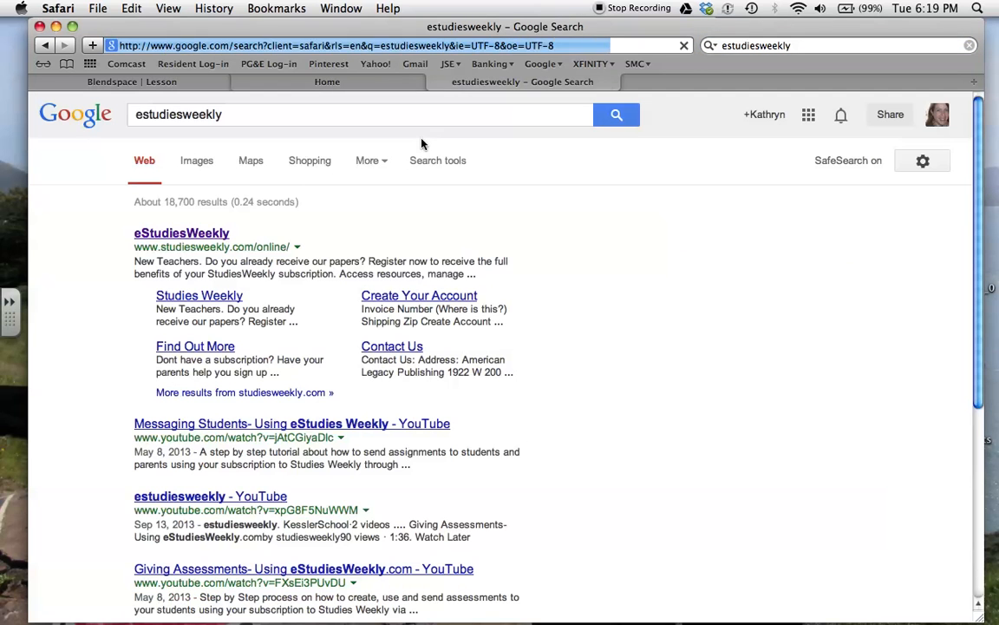
{"action": "left_click", "coordinate": [181, 233]}
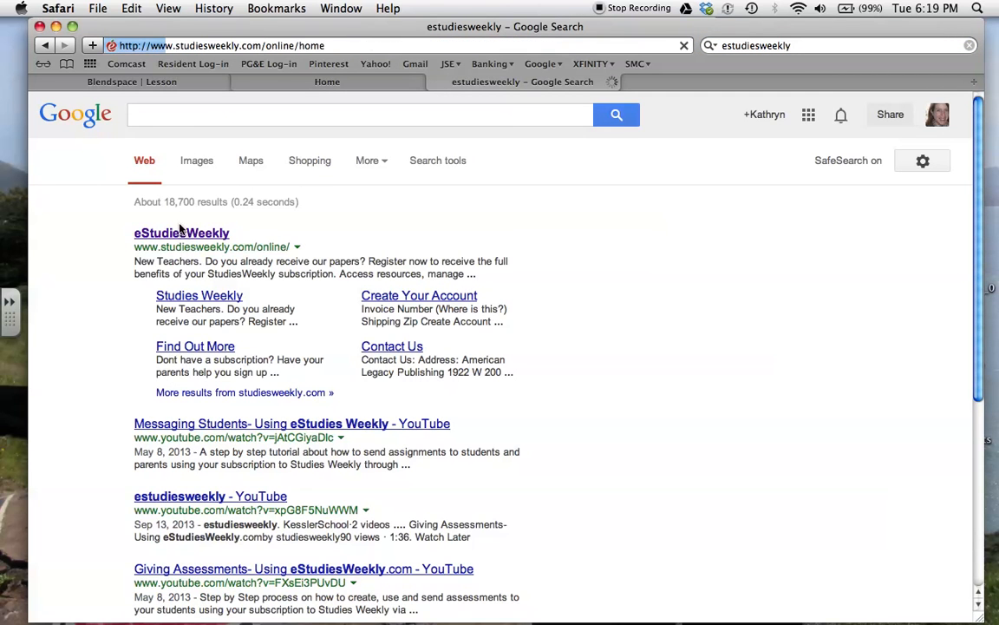
{"action": "double_click", "coordinate": [234, 45]}
{"action": "triple_click", "coordinate": [234, 45]}
{"action": "key", "text": "super+c"}
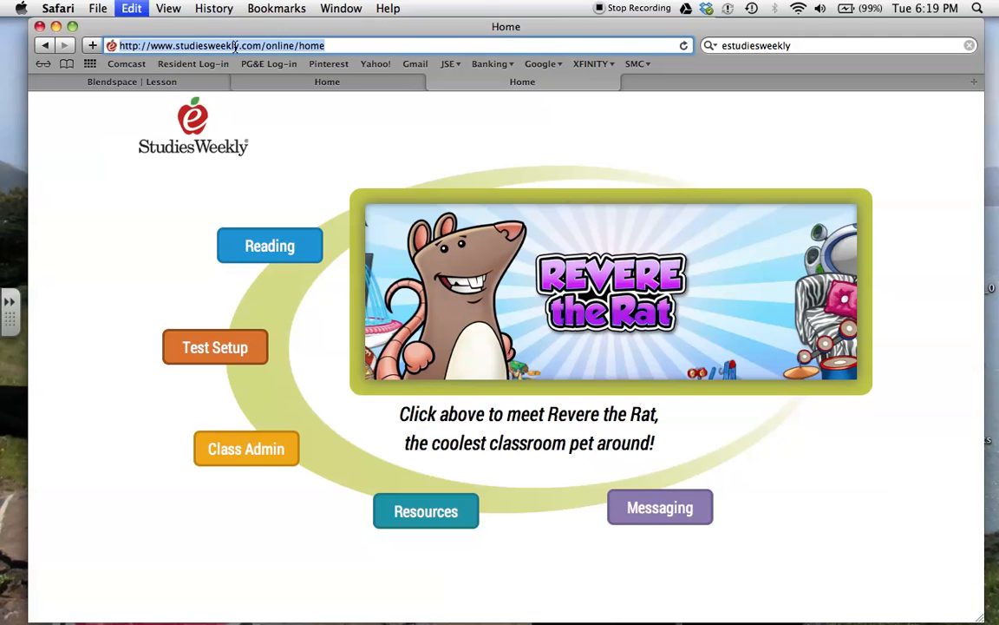
{"action": "left_click", "coordinate": [165, 83]}
{"action": "left_click", "coordinate": [699, 171]}
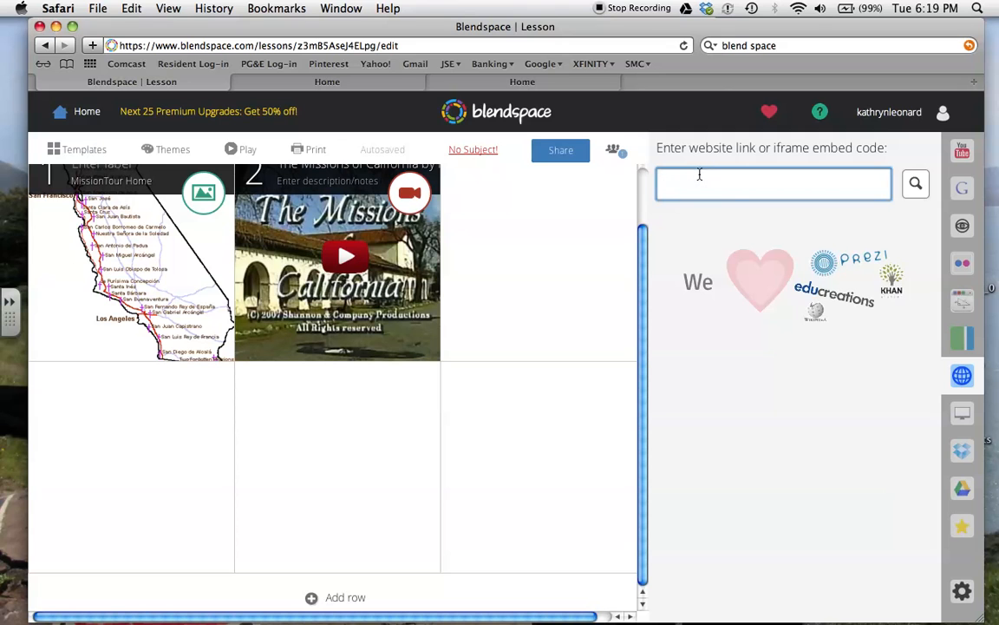
{"action": "key", "text": "super+v"}
{"action": "key", "text": "Return"}
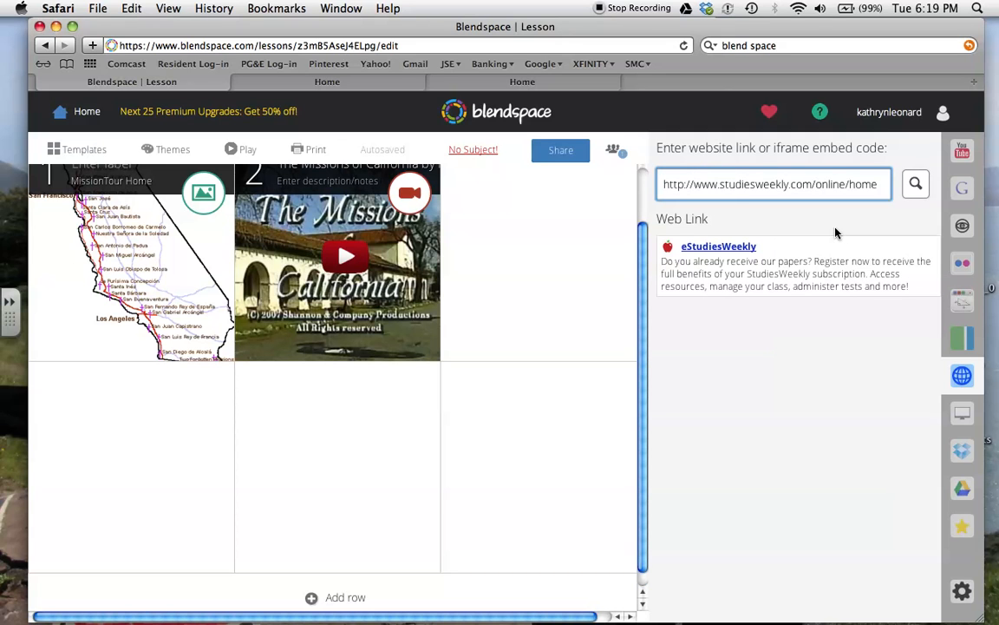
{"action": "left_click", "coordinate": [834, 275]}
{"action": "left_click_drag", "start_coordinate": [834, 275], "coordinate": [553, 247]}
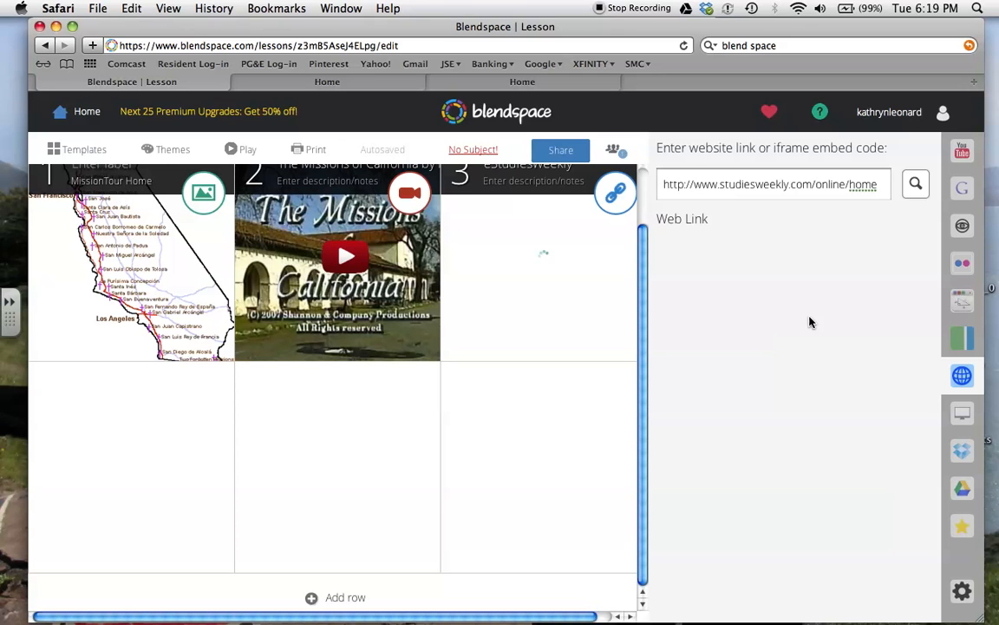
Add the eStudiesWeekly description "Answer the questions on the handout given to you in class. Please remember to use Text-Dependent Answers!"
{"action": "scroll", "coordinate": [485, 382], "scroll_direction": "up", "scroll_amount": 2}
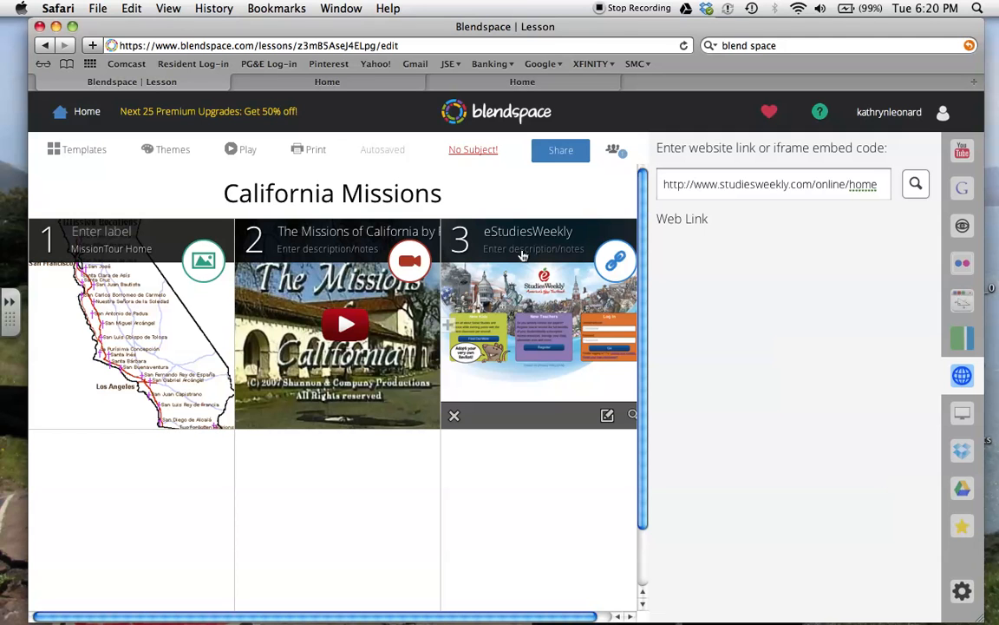
{"action": "left_click", "coordinate": [522, 251]}
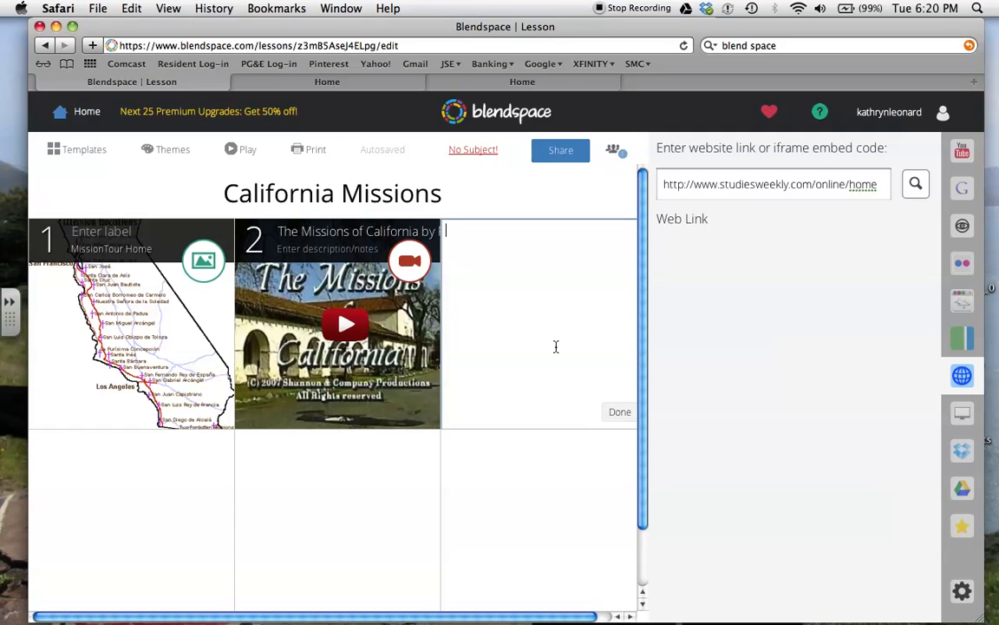
{"action": "type", "text": "Answer the questions"}
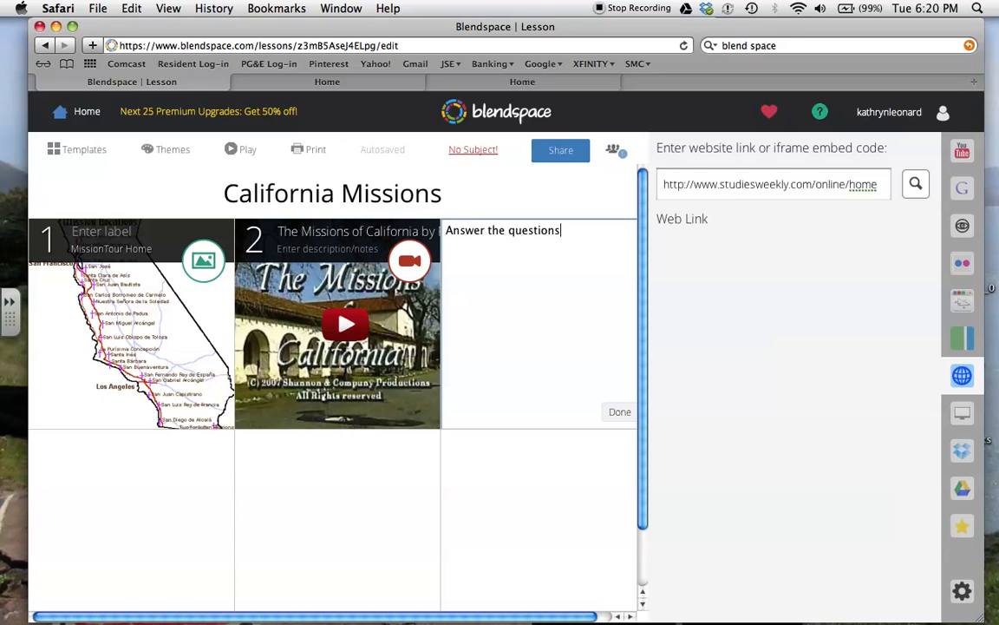
{"action": "type", "text": " on the handout given "}
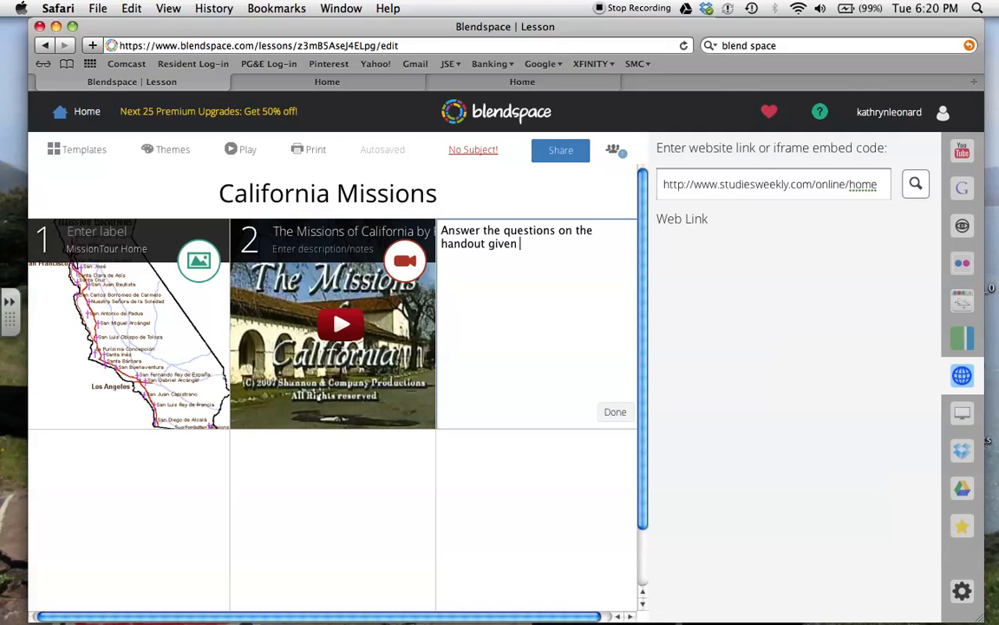
{"action": "type", "text": "to you in class. Please"}
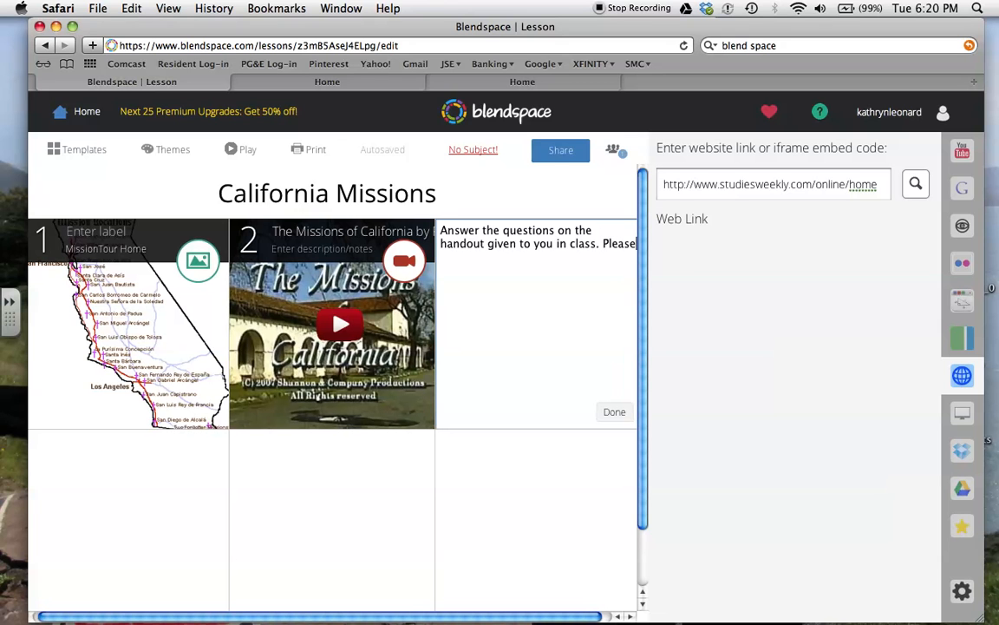
{"action": "type", "text": " remember to use"}
{"action": "key", "text": "BackSpace"}
{"action": "key", "text": "BackSpace"}
{"action": "type", "text": "use Text"}
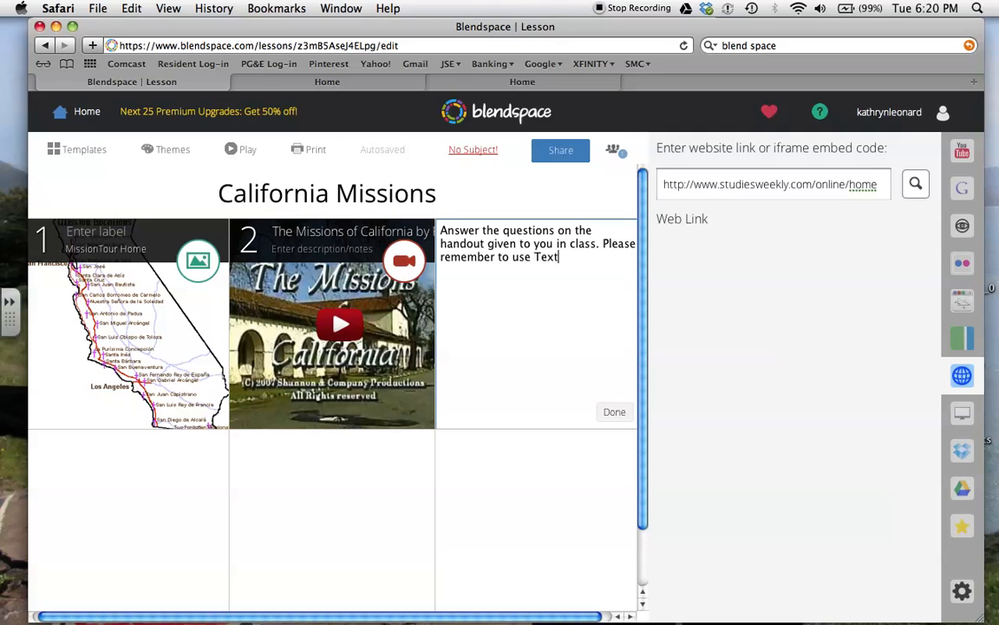
{"action": "type", "text": "-Dependent Answers!"}
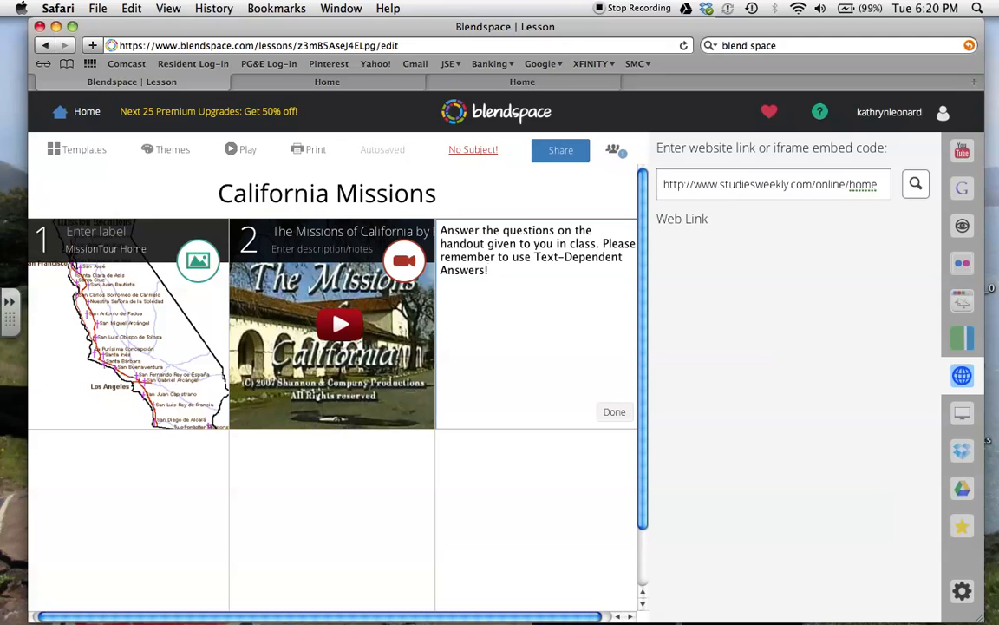
{"action": "left_click", "coordinate": [614, 412]}
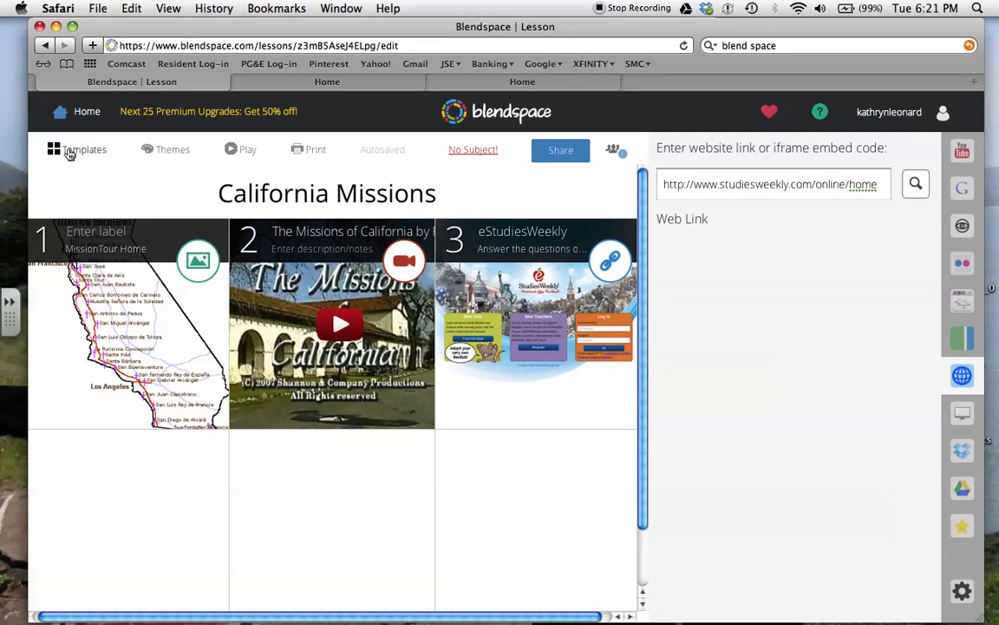
Return to the lessons overview, open the older California Missions lesson and look through its resource cells down to the last row
{"action": "left_click", "coordinate": [84, 121]}
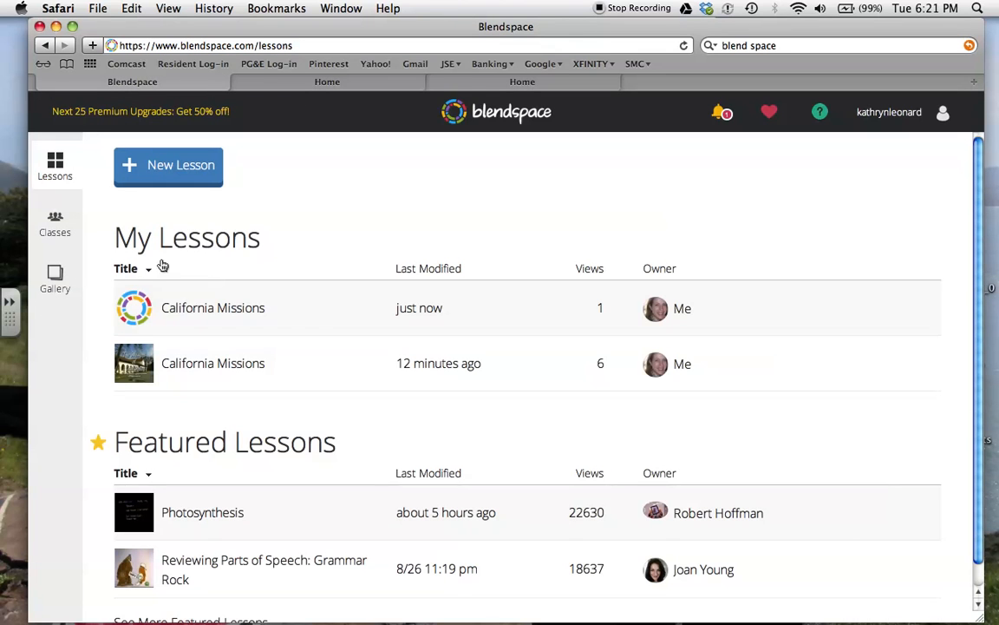
{"action": "left_click", "coordinate": [202, 363]}
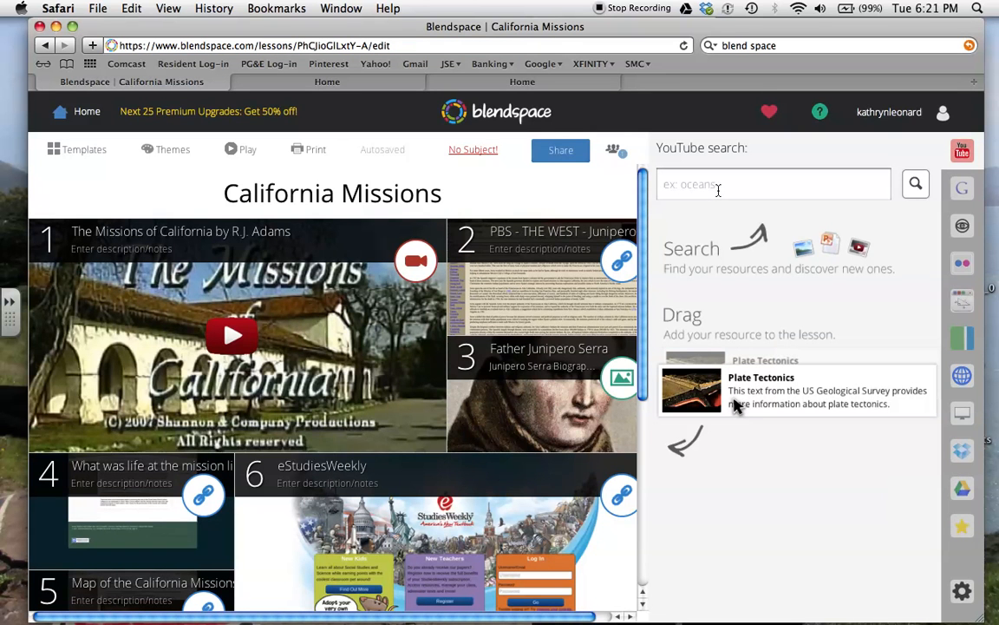
{"action": "scroll", "coordinate": [401, 310], "scroll_direction": "down", "scroll_amount": 5}
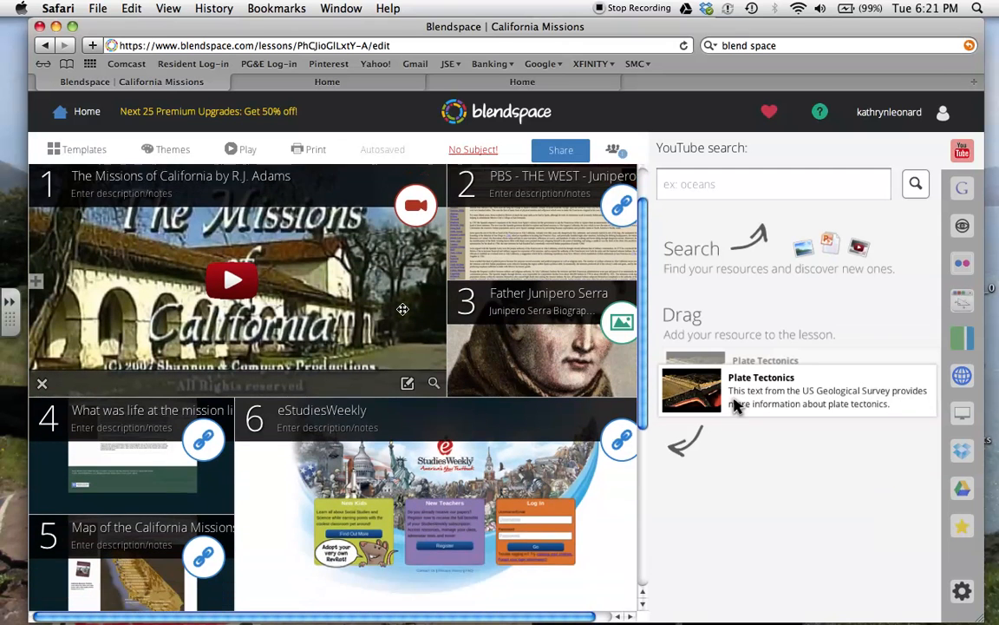
{"action": "scroll", "coordinate": [402, 310], "scroll_direction": "up", "scroll_amount": 3}
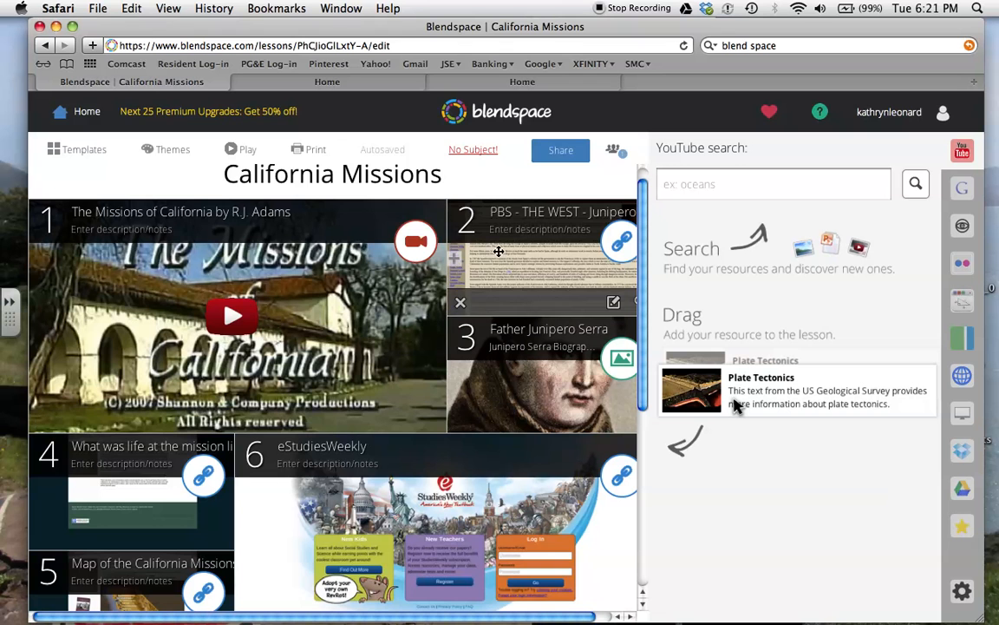
{"action": "scroll", "coordinate": [501, 260], "scroll_direction": "down", "scroll_amount": 2}
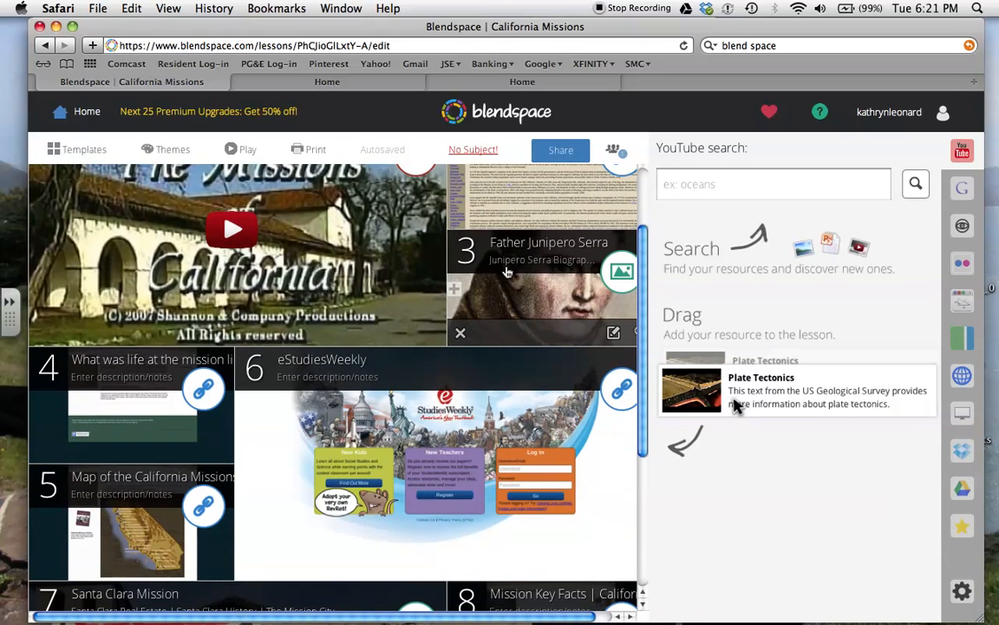
{"action": "scroll", "coordinate": [507, 272], "scroll_direction": "down", "scroll_amount": 5}
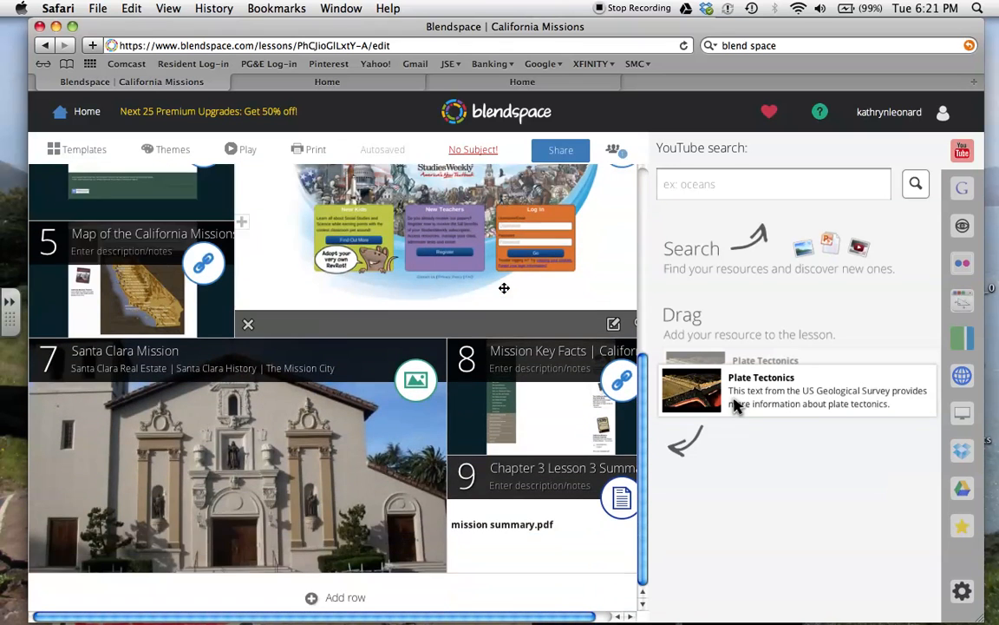